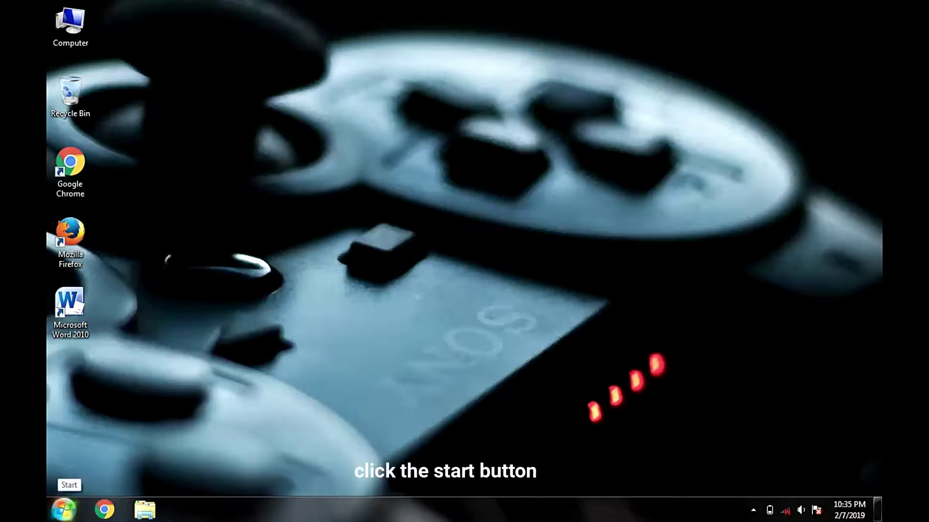
# Step: Open the Mouse properties from Control Panel, minimize the Control Panel window and move the dialog to the middle of the desktop
pyautogui.click(64, 509)
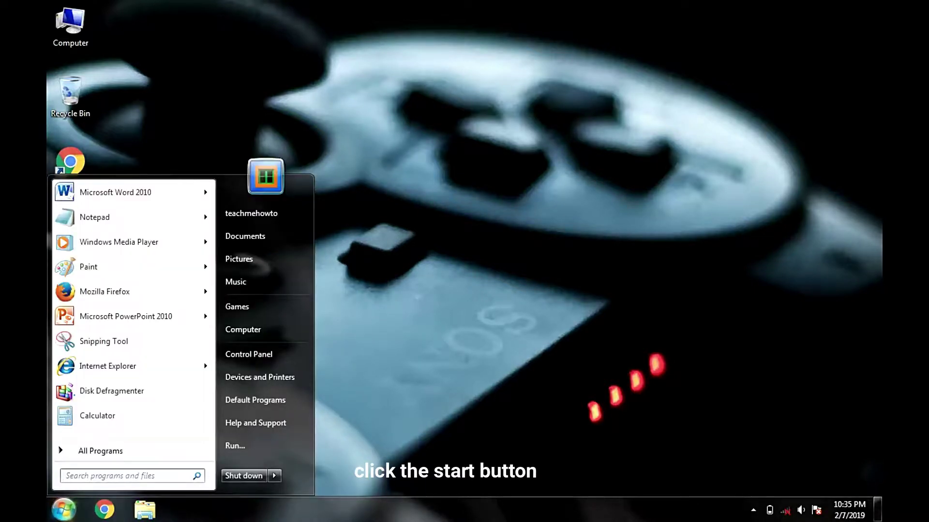
pyautogui.click(234, 360)
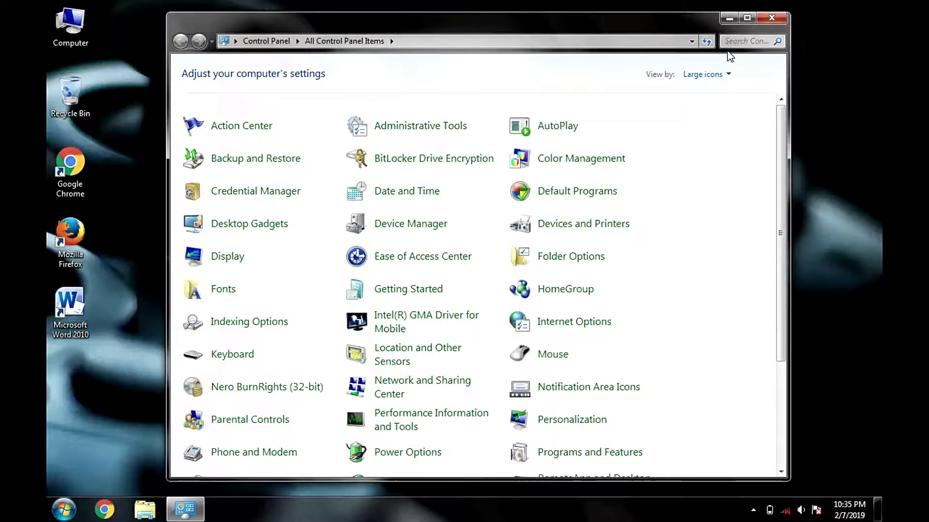
pyautogui.click(747, 18)
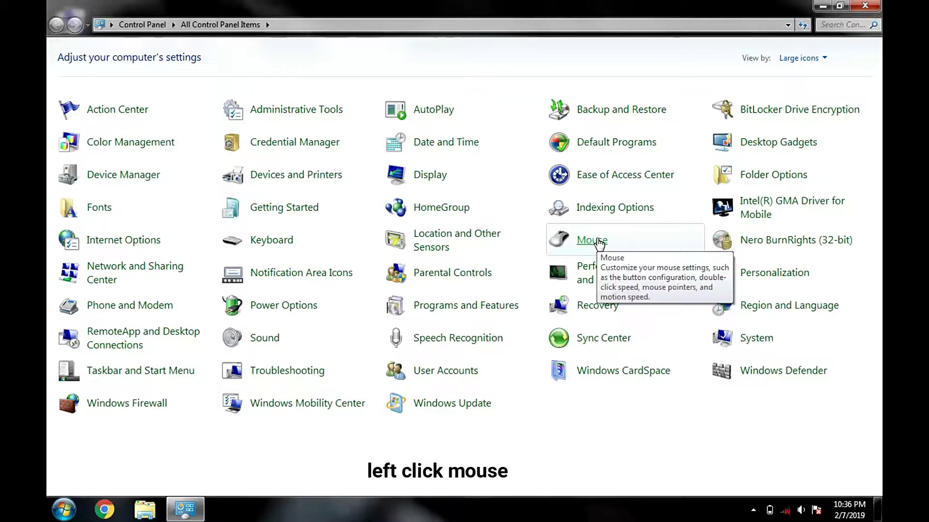
pyautogui.click(592, 240)
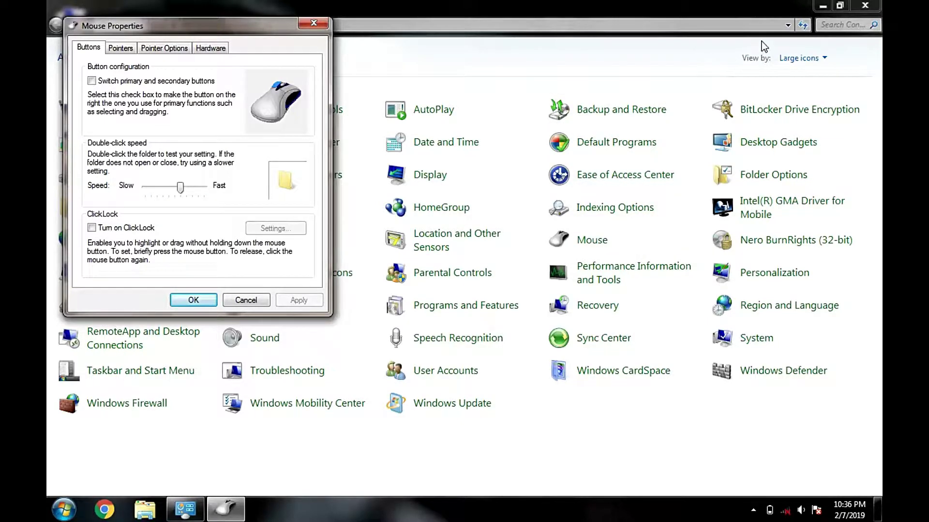
pyautogui.click(825, 6)
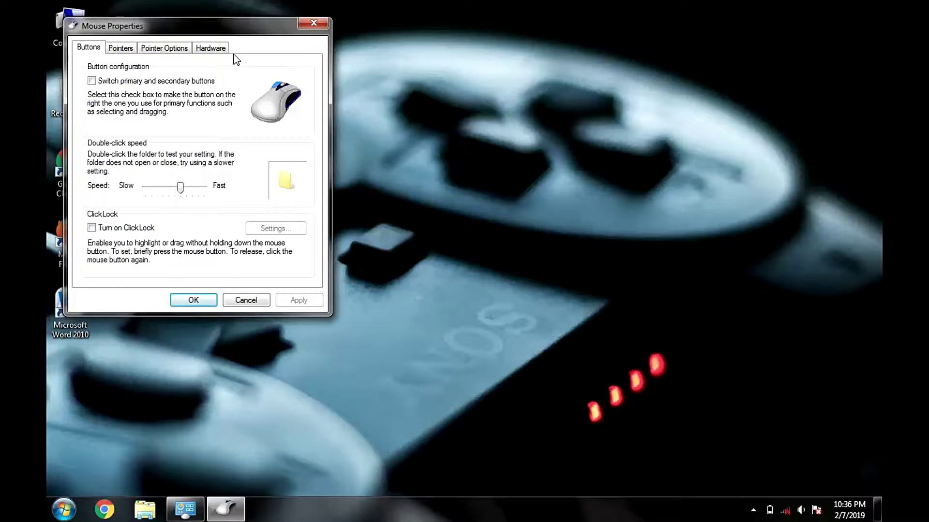
pyautogui.moveTo(216, 34); pyautogui.dragTo(481, 103)
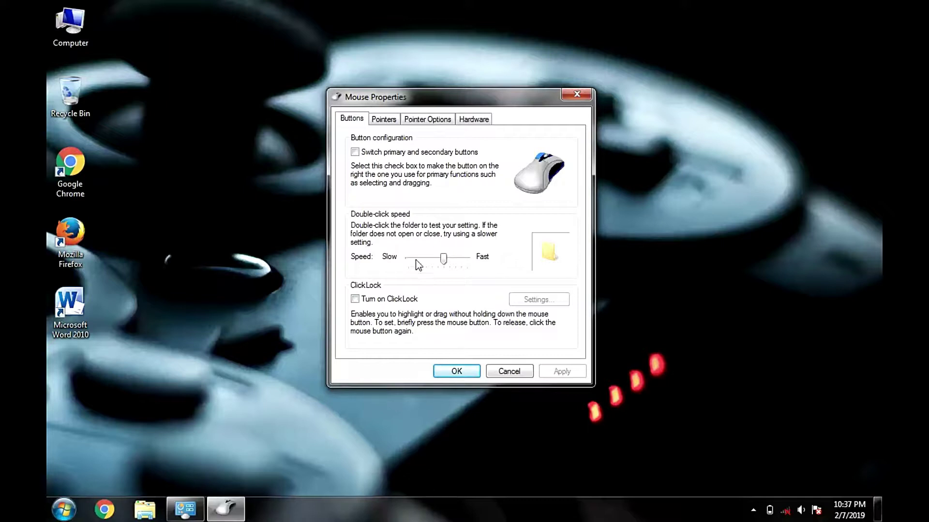
# Step: Examine all the pointers in the mouse's customizable pointer list, from Normal Select down to Link Select
pyautogui.click(386, 118)
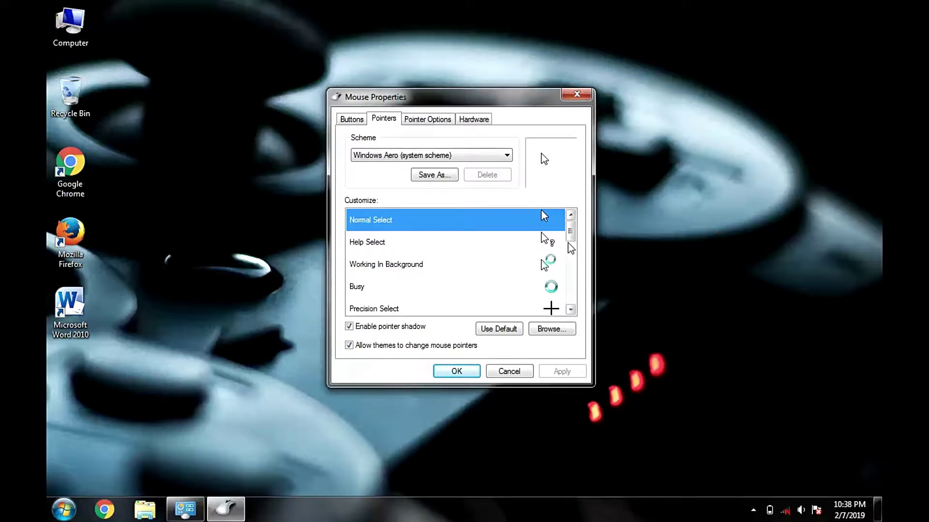
pyautogui.moveTo(572, 237); pyautogui.dragTo(573, 254)
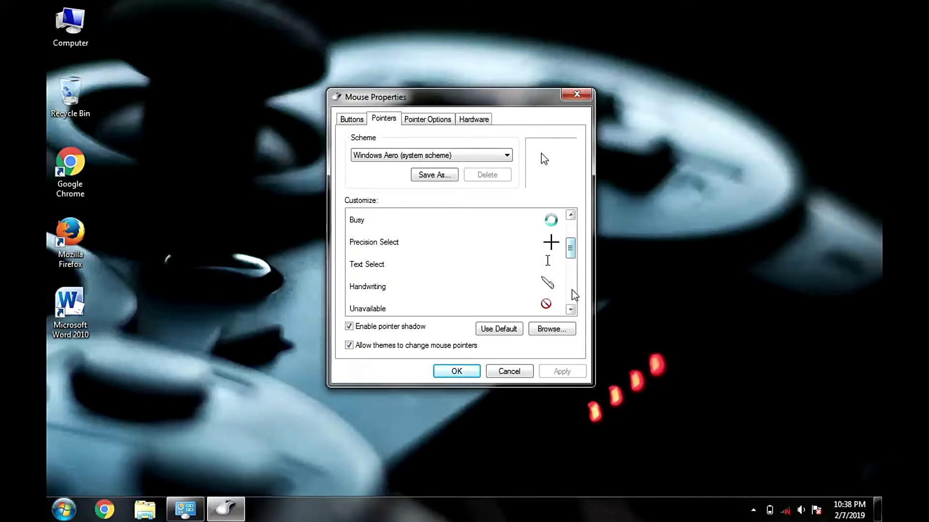
pyautogui.click(572, 308)
pyautogui.click(571, 310)
pyautogui.click(570, 310)
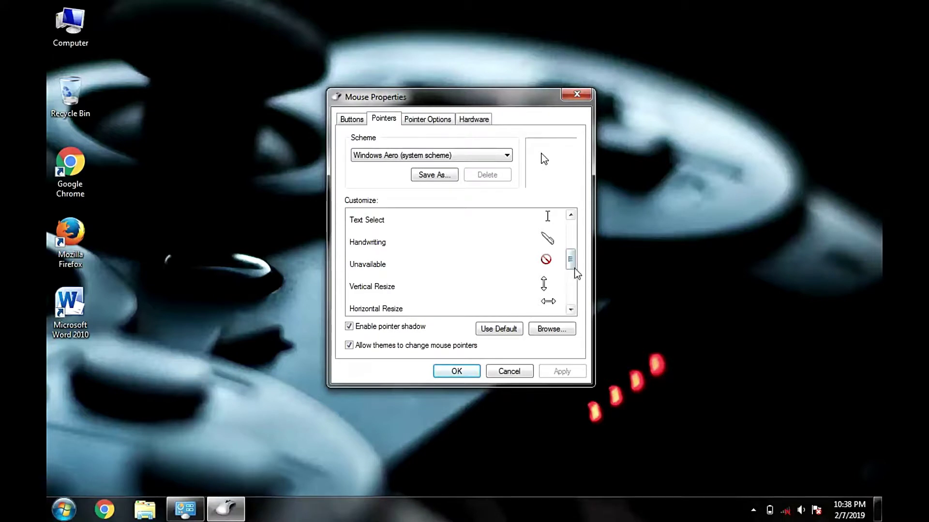
pyautogui.click(571, 310)
pyautogui.click(570, 310)
pyautogui.click(571, 310)
pyautogui.click(571, 310)
pyautogui.click(571, 310)
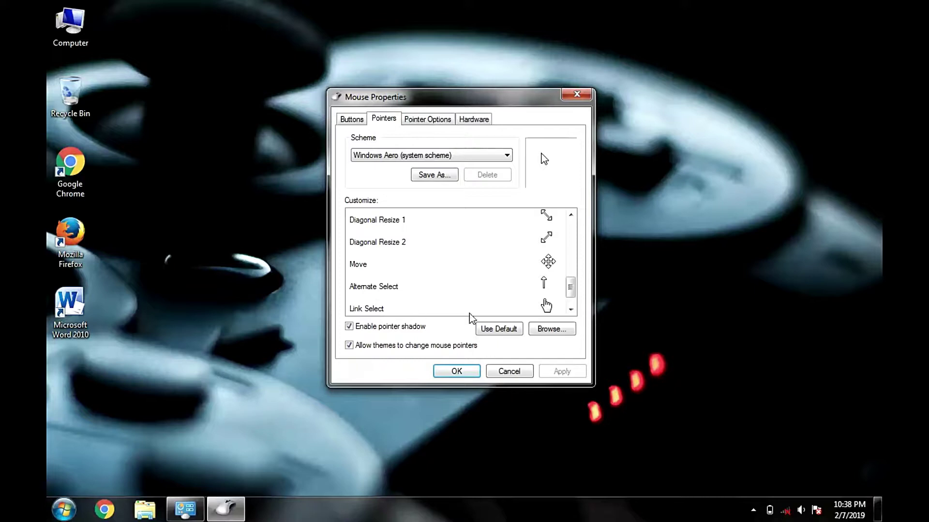
pyautogui.click(572, 312)
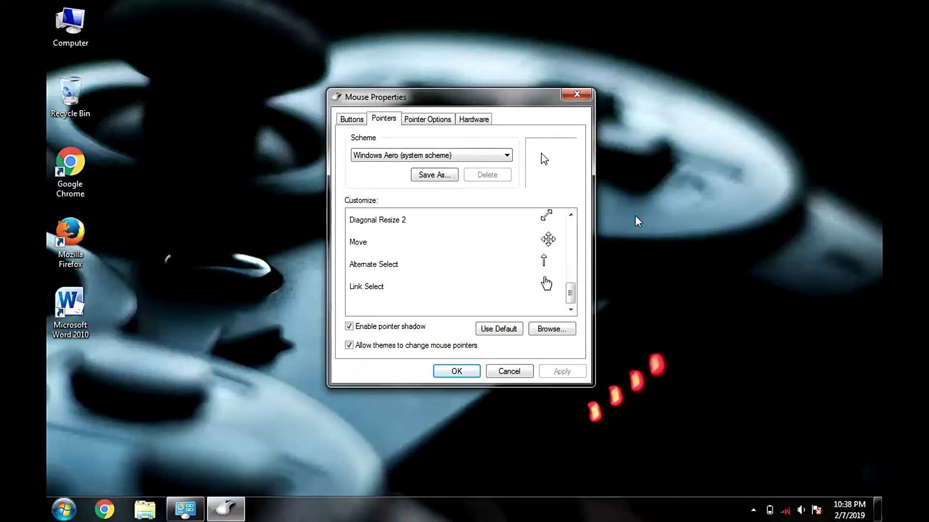
# Step: Select the Link Select pointer, accept the mouse properties and refresh the desktop
pyautogui.click(548, 282)
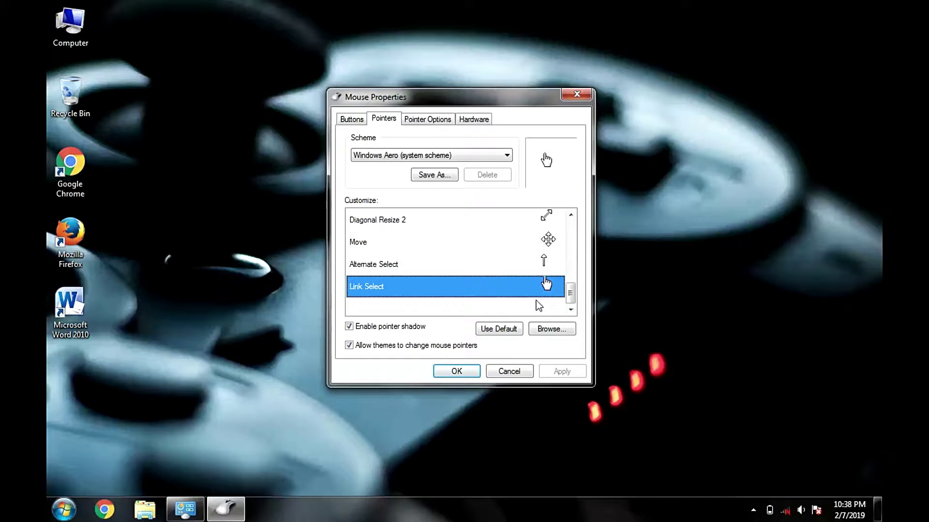
pyautogui.click(462, 370)
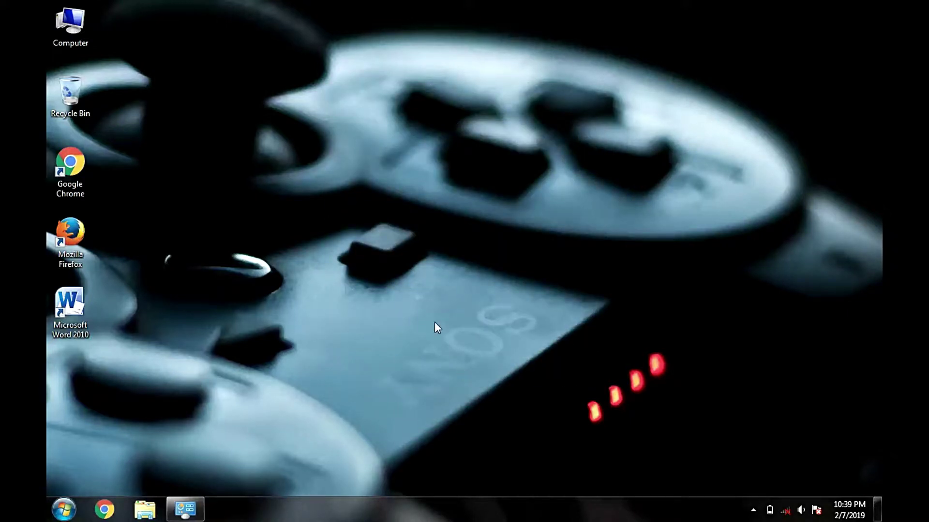
pyautogui.rightClick(409, 275)
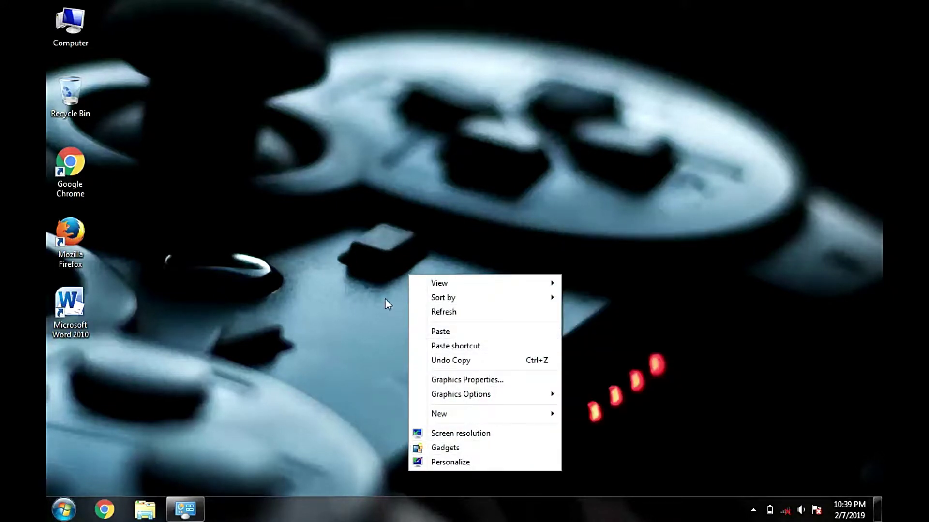
pyautogui.click(432, 312)
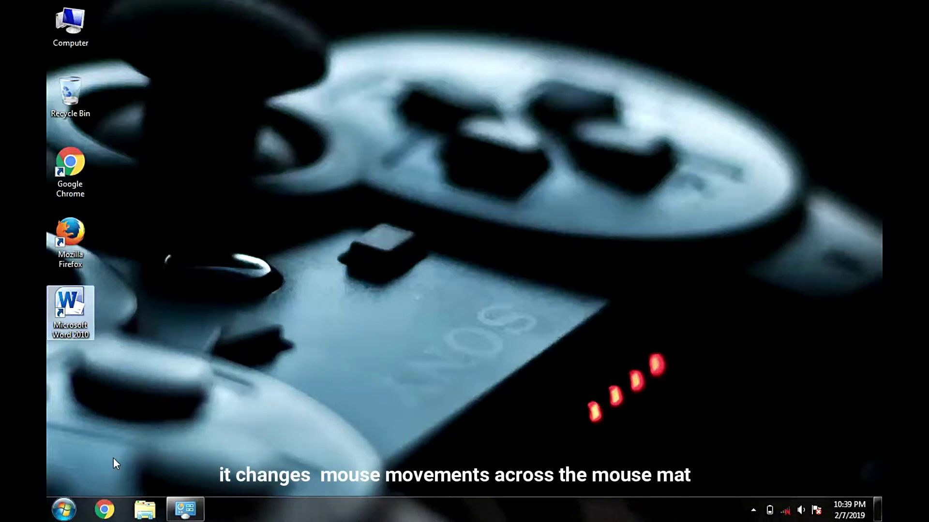
# Step: Reopen the Mouse properties from Control Panel and move the dialog over the Control Panel window
pyautogui.click(65, 512)
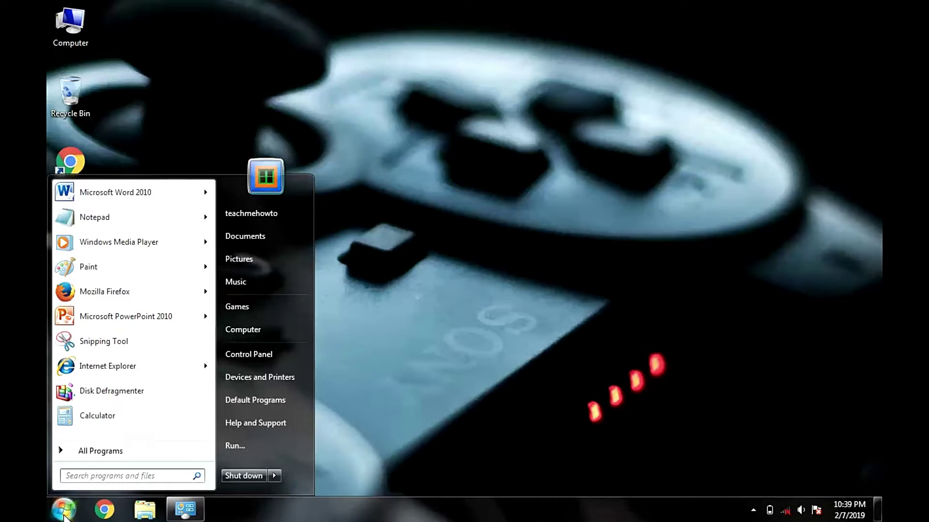
pyautogui.click(243, 356)
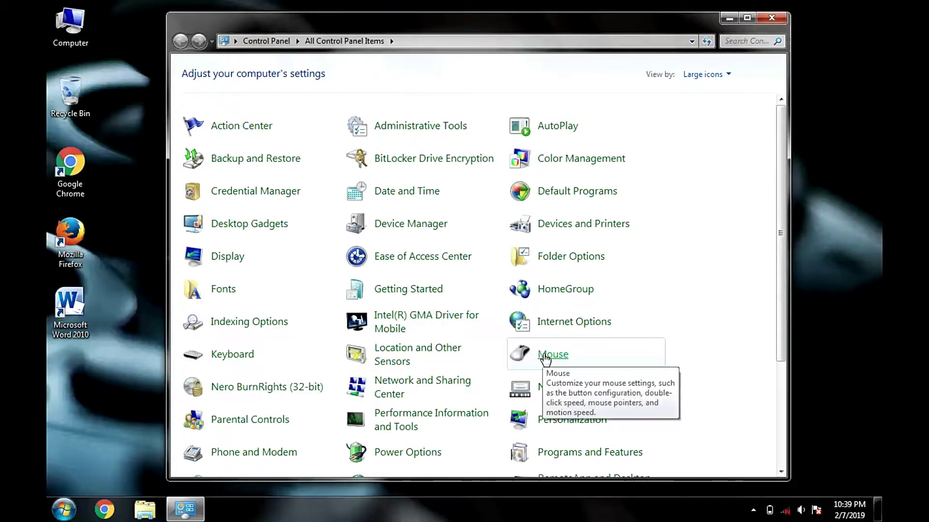
pyautogui.click(545, 358)
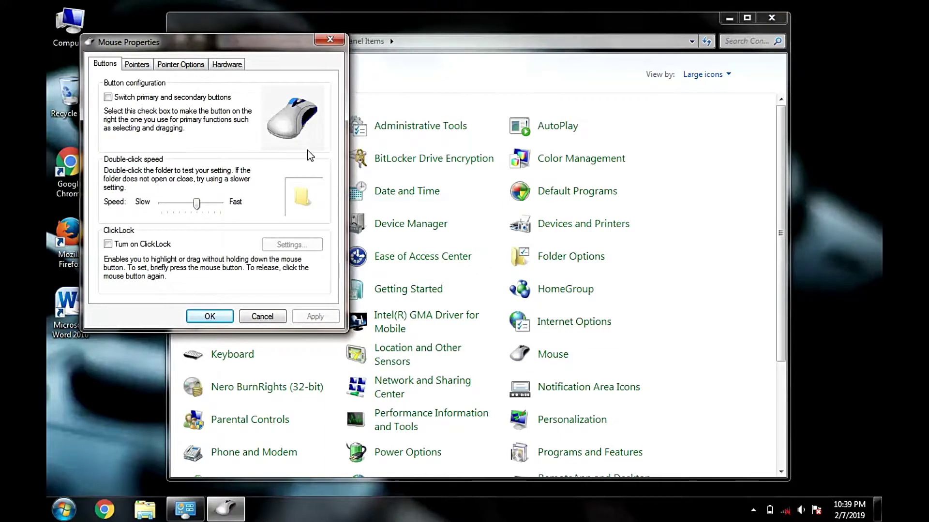
pyautogui.moveTo(248, 48); pyautogui.dragTo(443, 90)
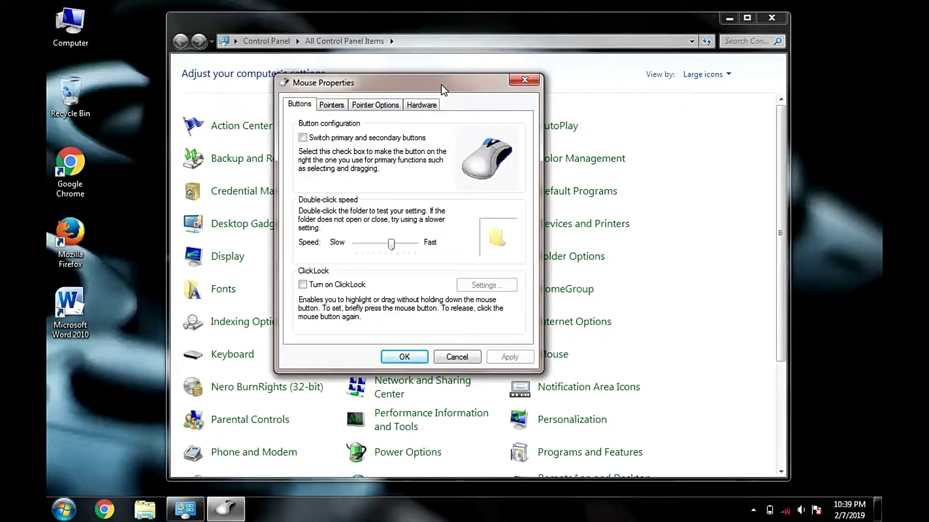
# Step: Select the Working In Background pointer in the pointer list and accept the mouse properties
pyautogui.click(334, 106)
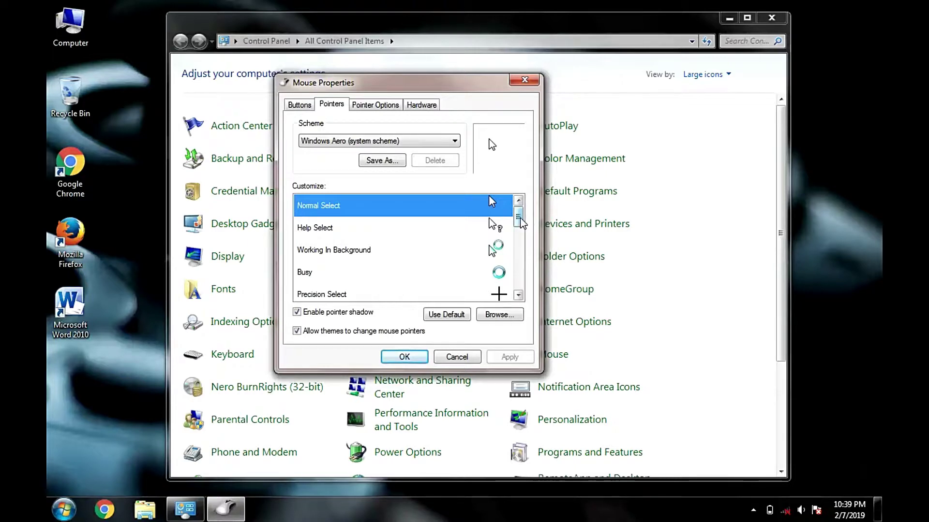
pyautogui.moveTo(519, 218)
pyautogui.mouseDown()
pyautogui.moveTo(525, 283)
pyautogui.moveTo(525, 229)
pyautogui.mouseUp()
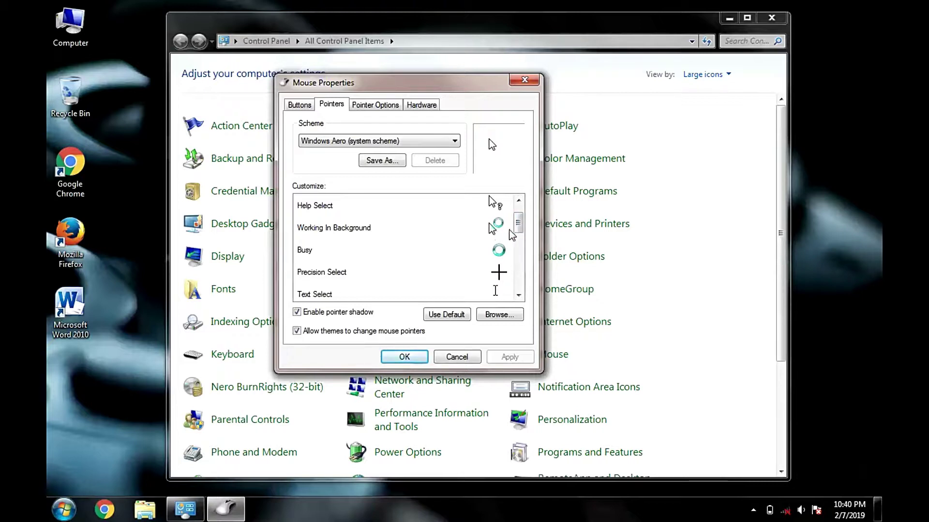
pyautogui.moveTo(521, 223); pyautogui.dragTo(524, 241)
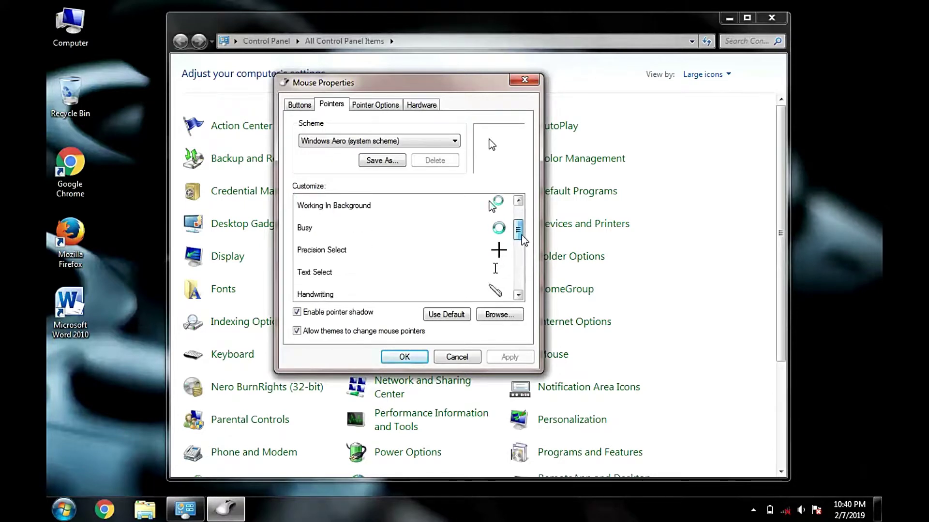
pyautogui.click(496, 213)
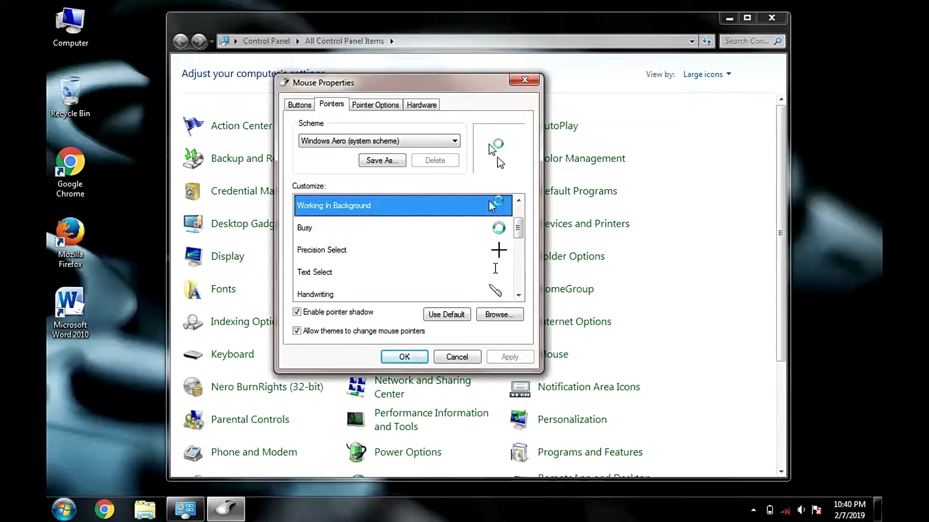
pyautogui.click(417, 357)
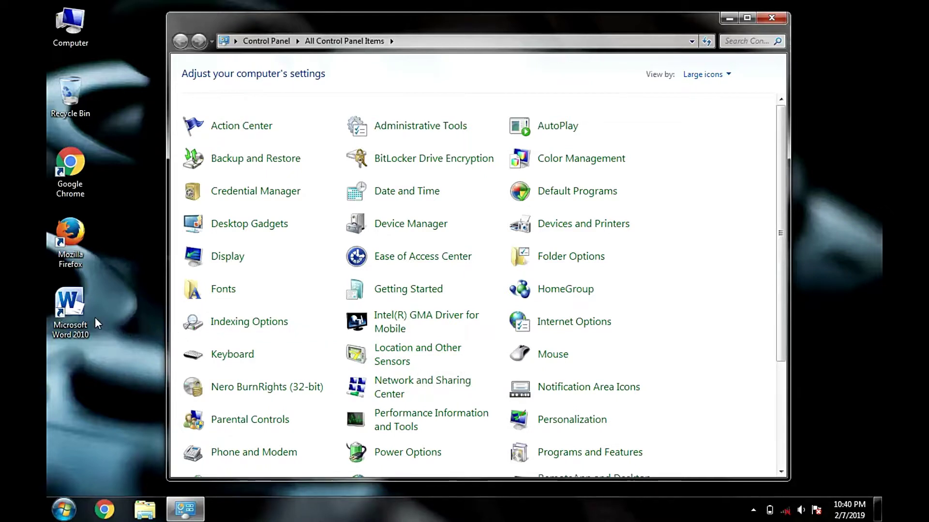
# Step: Launch Microsoft Word 2010 to watch the pointer while it loads, and close it again
pyautogui.doubleClick(88, 289)
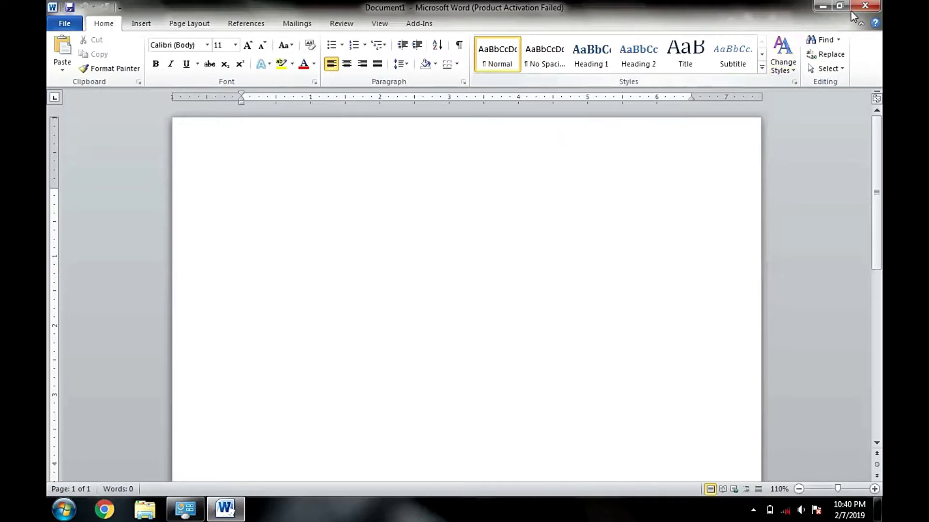
pyautogui.click(868, 8)
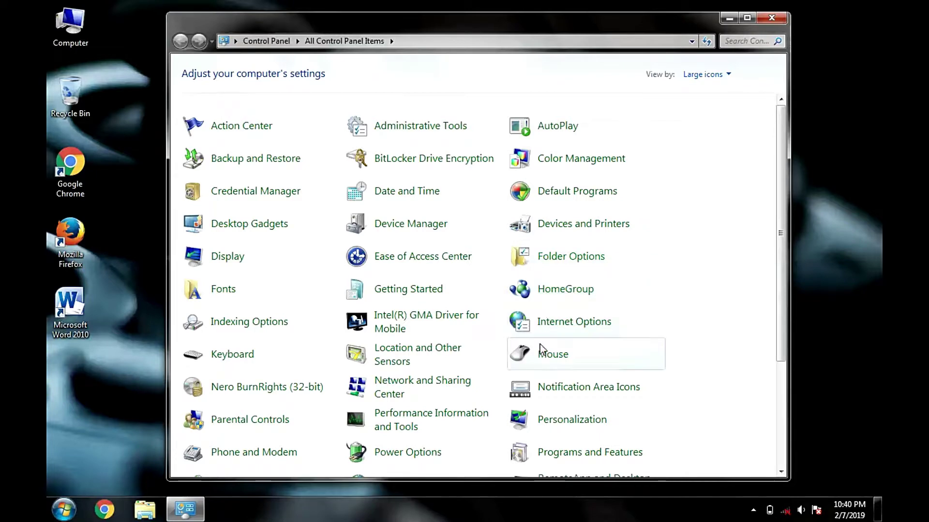
# Step: Check the pointer scheme and pointer list in the Mouse properties, and close the dialog
pyautogui.click(544, 358)
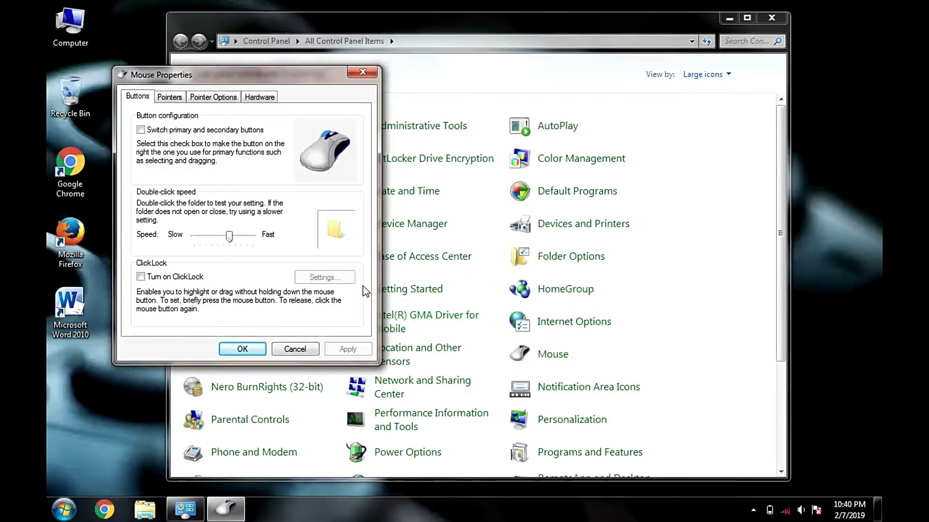
pyautogui.click(172, 98)
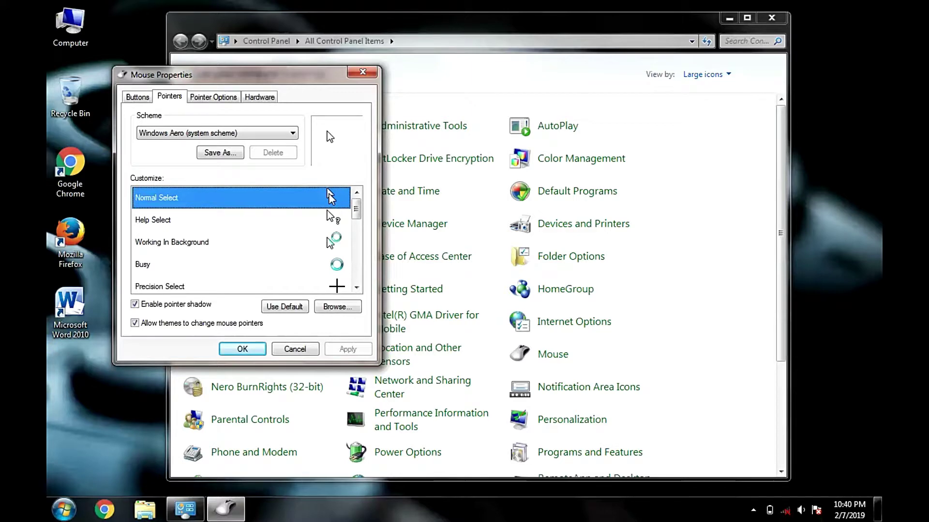
pyautogui.click(255, 348)
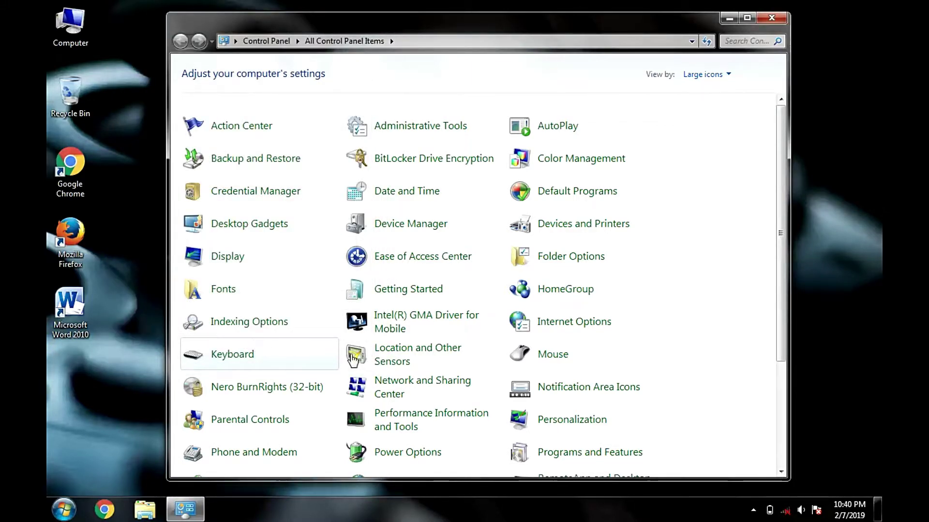
# Step: Reopen the Mouse properties, move the dialog to the middle of the screen and show its pointer motion and visibility options
pyautogui.click(544, 356)
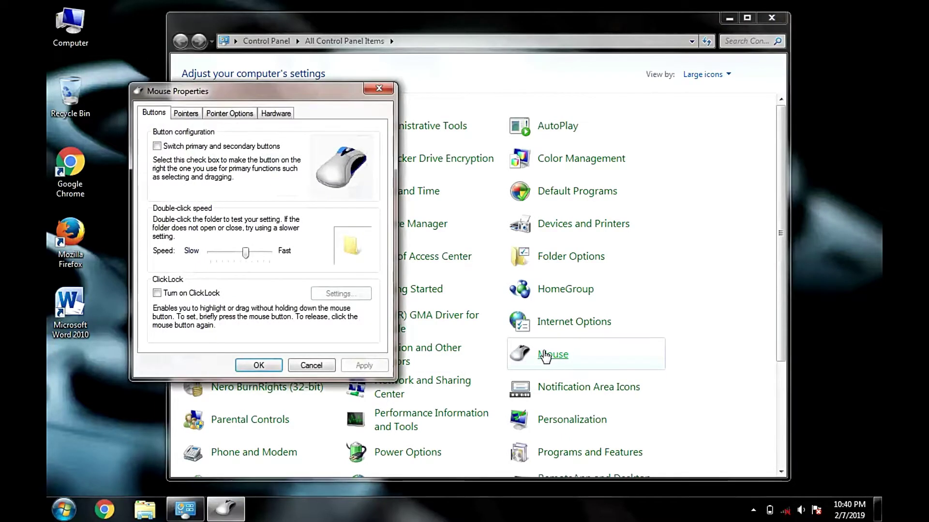
pyautogui.moveTo(292, 89); pyautogui.dragTo(493, 105)
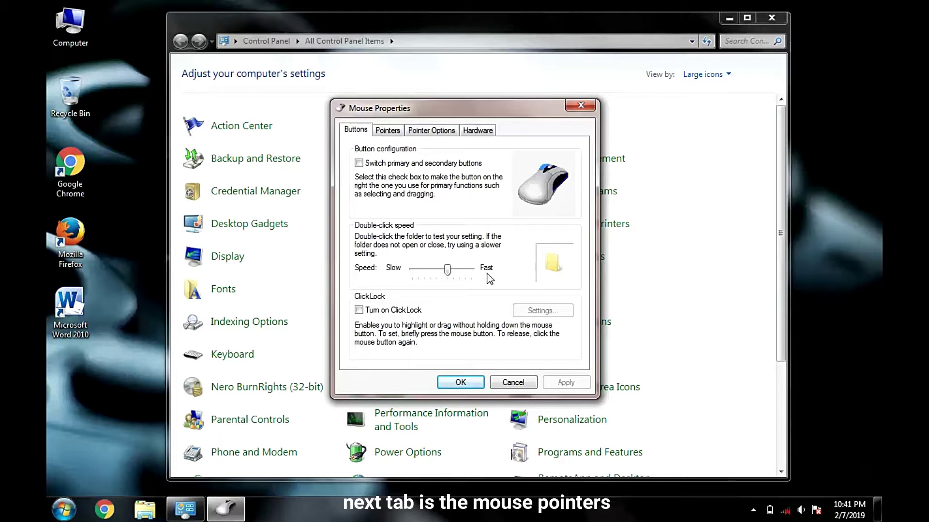
pyautogui.click(439, 135)
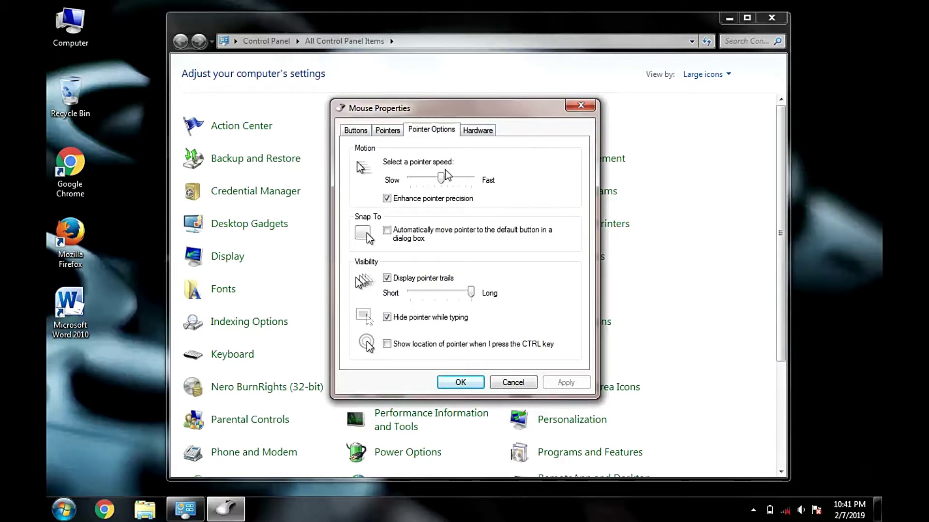
# Step: Minimize the Control Panel window, turn off Display pointer trails and apply the change
pyautogui.click(728, 18)
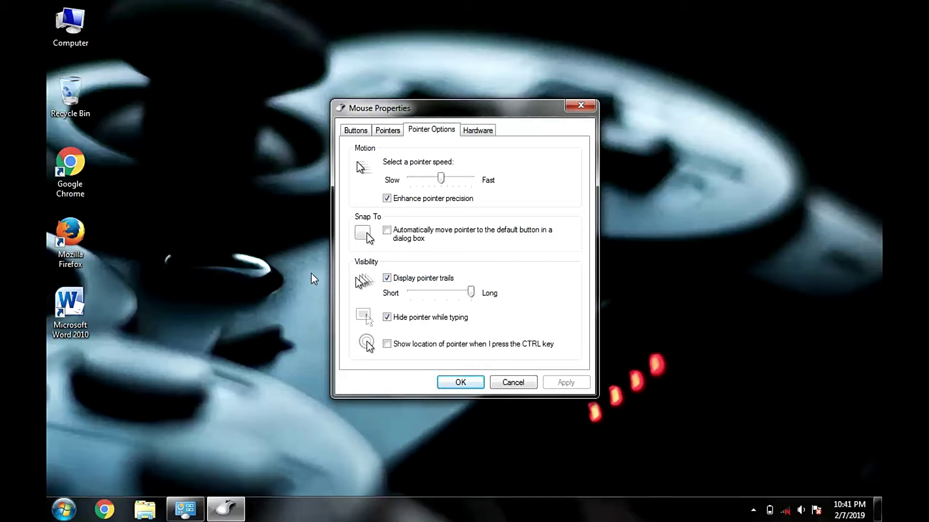
pyautogui.click(385, 279)
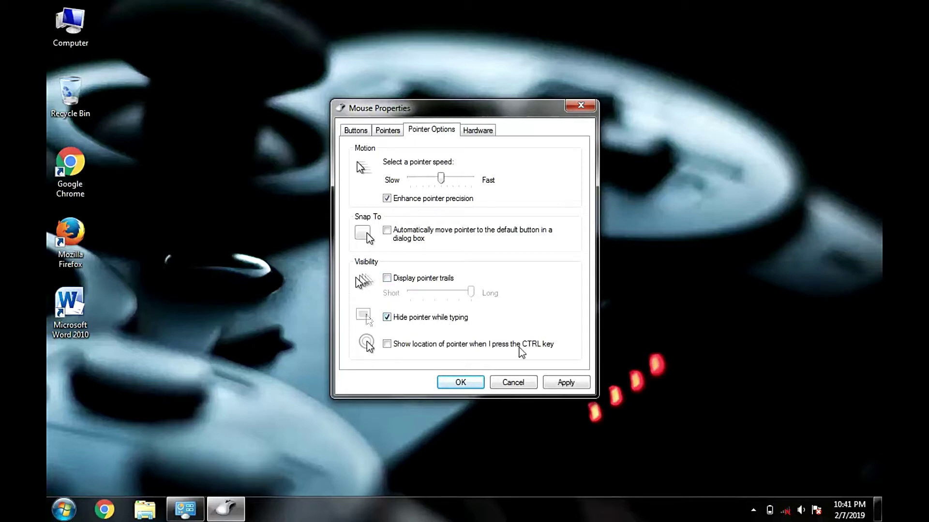
pyautogui.click(564, 384)
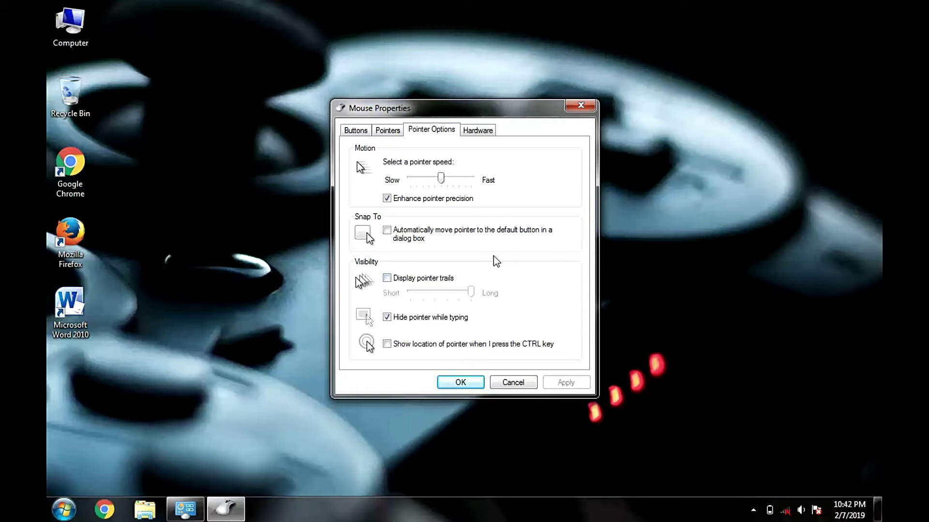
# Step: Turn on Display pointer trails and apply it, and turn the option off again and apply
pyautogui.click(390, 280)
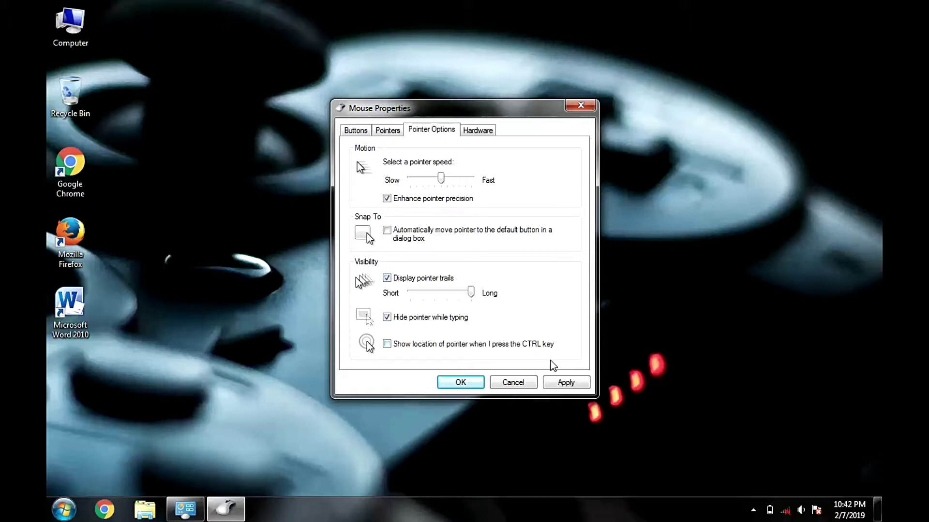
pyautogui.click(561, 383)
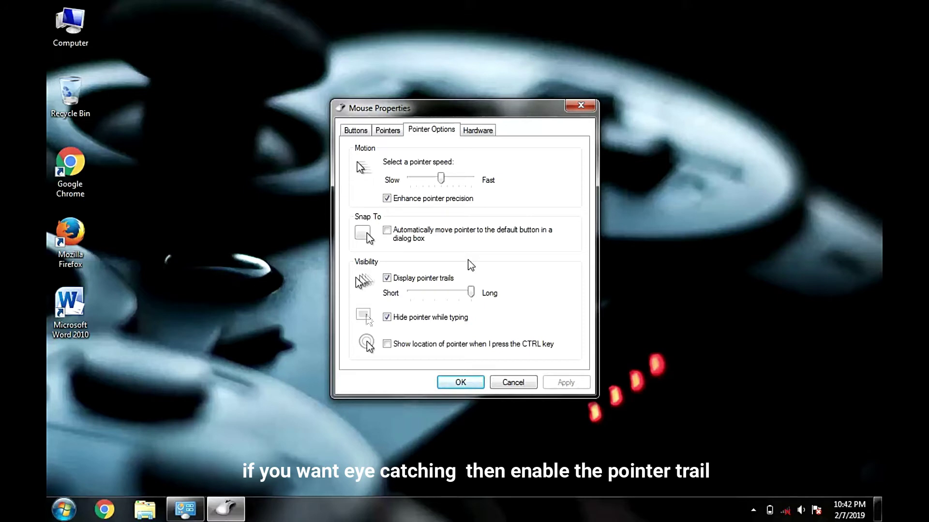
pyautogui.click(387, 279)
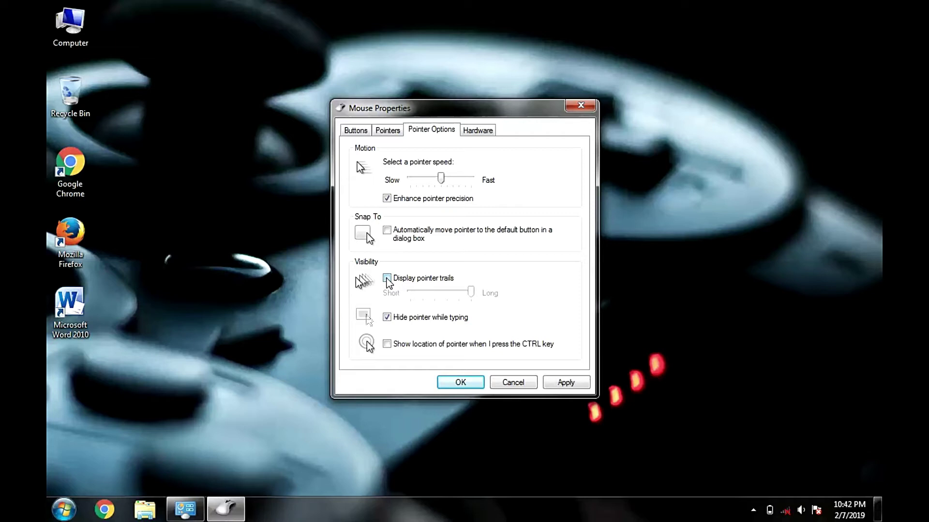
pyautogui.click(565, 383)
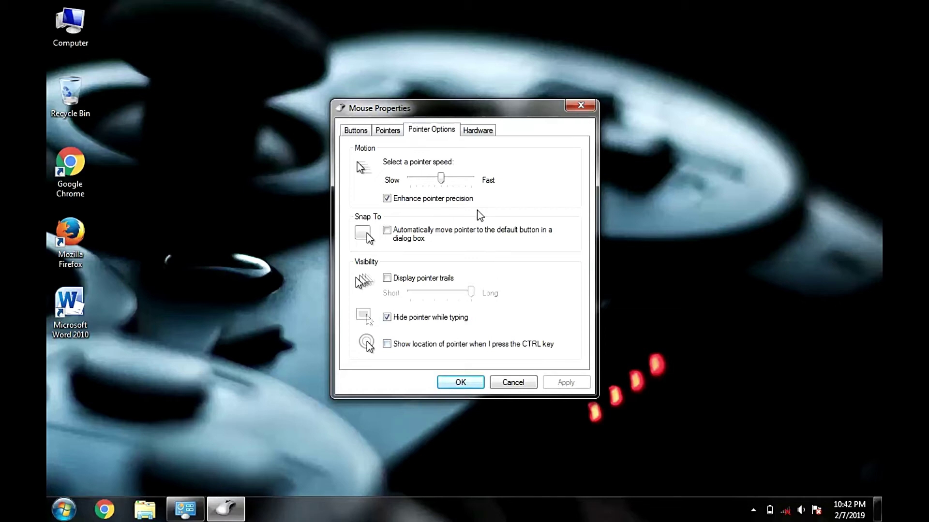
# Step: Check the mouse device's hardware details and the button configuration, double-click speed and ClickLock settings
pyautogui.click(476, 133)
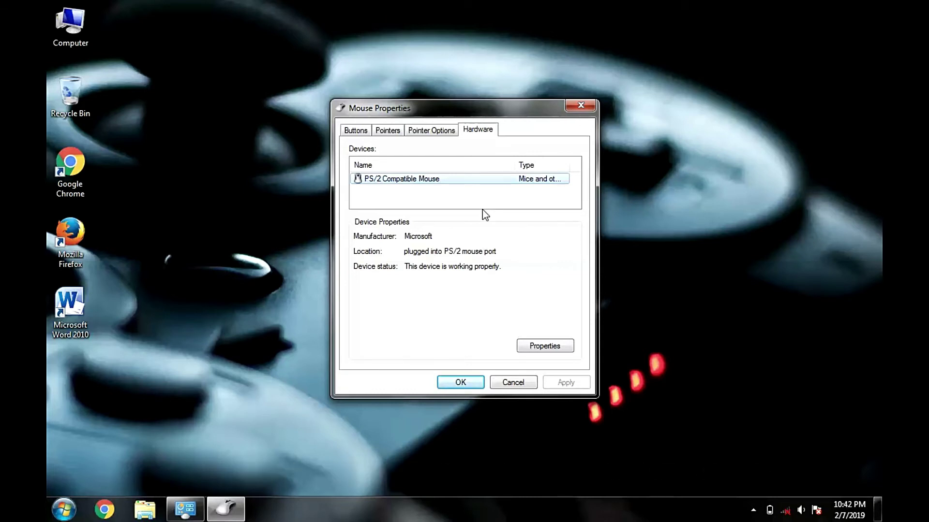
pyautogui.click(360, 133)
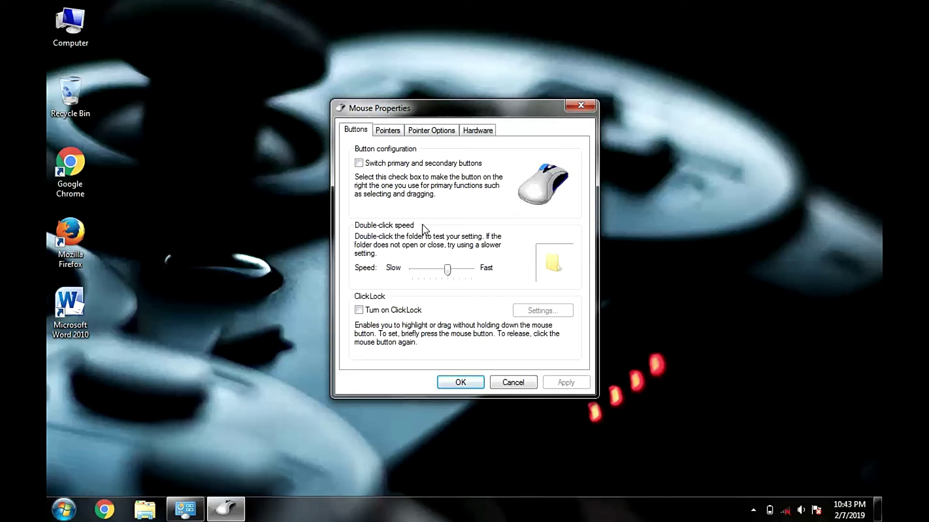
# Step: Accept and close the Mouse properties, and close the minimized Control Panel window
pyautogui.click(470, 382)
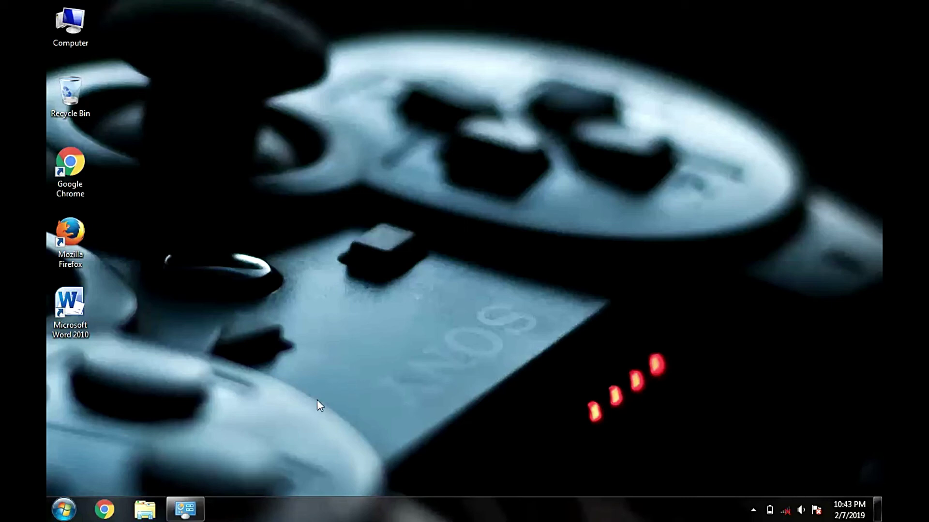
pyautogui.click(187, 509)
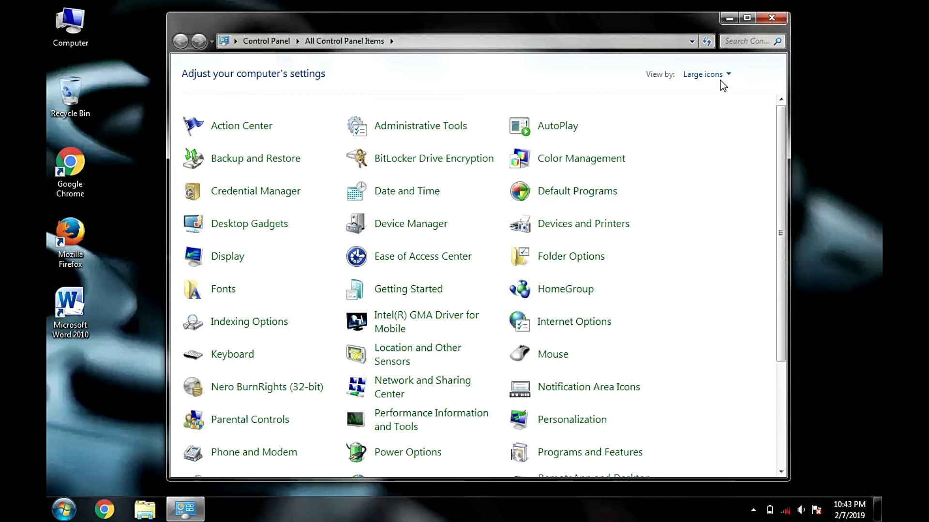
pyautogui.click(769, 18)
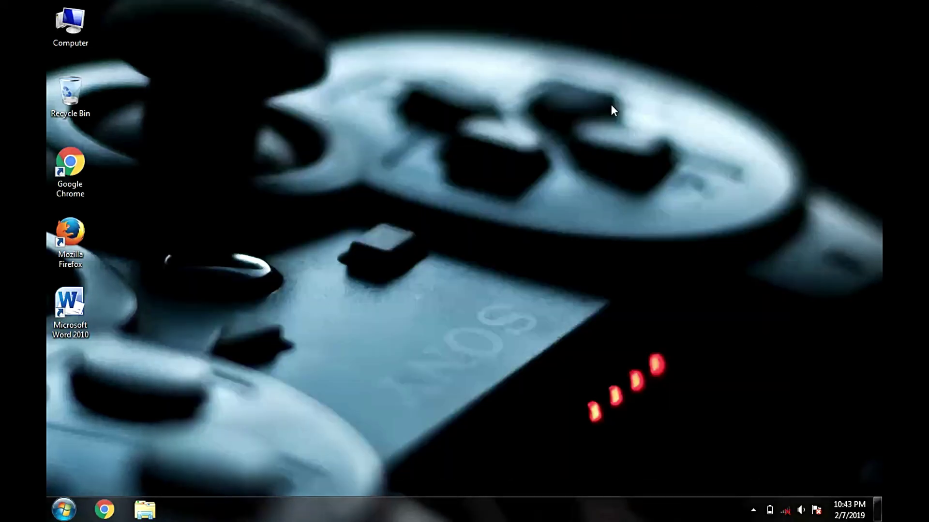